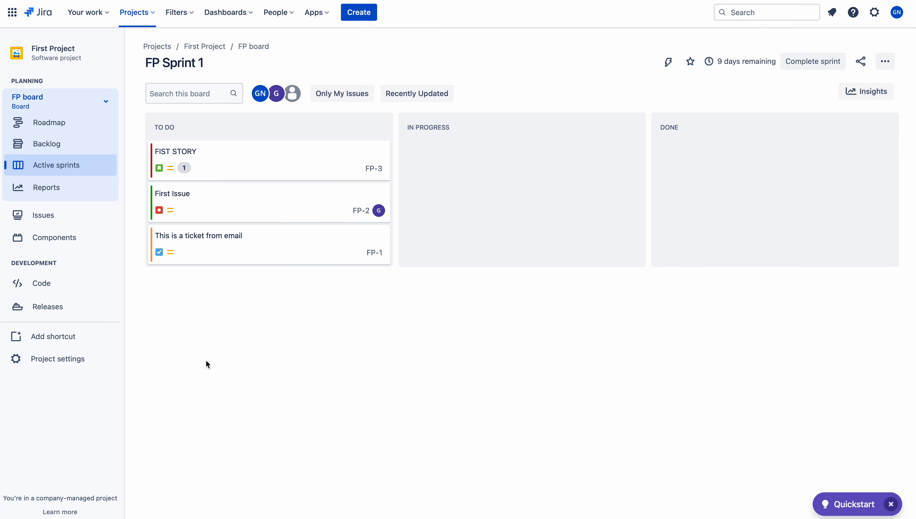
Review the project's permission scheme in the project settings and return to the project.
click(58, 368)
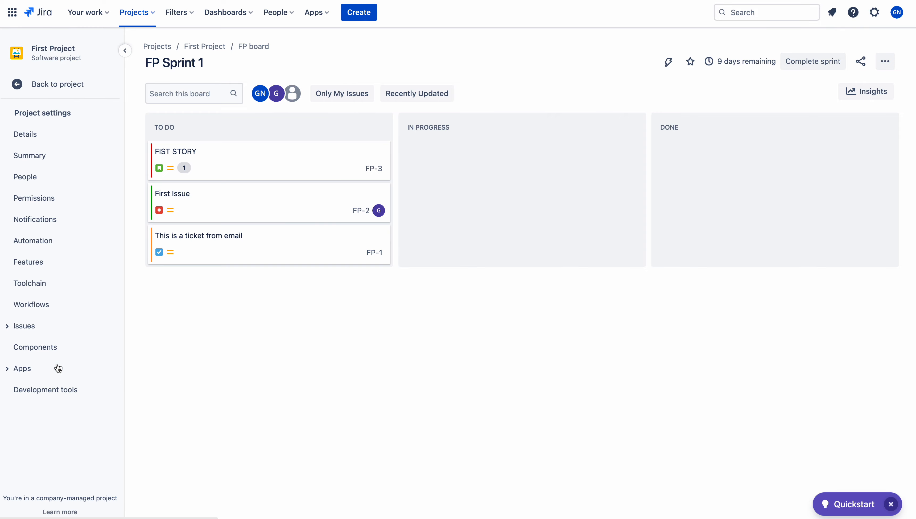
click(33, 204)
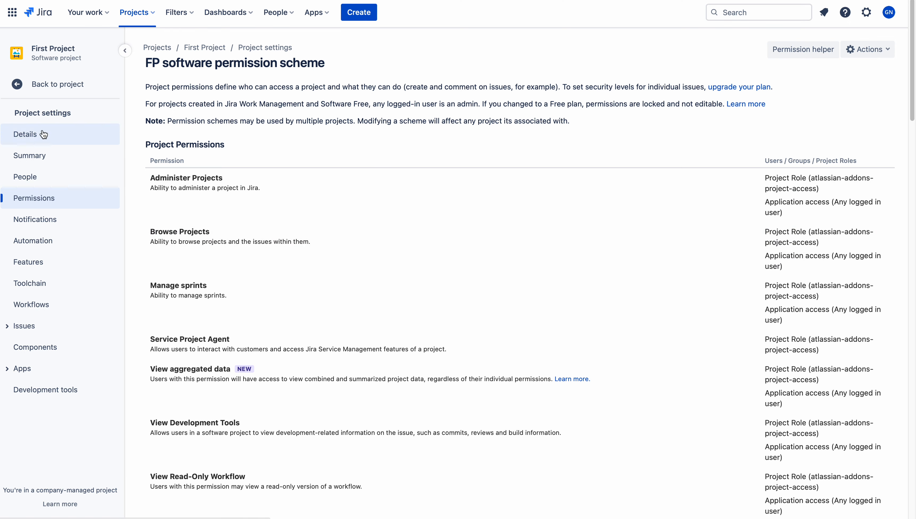
click(41, 88)
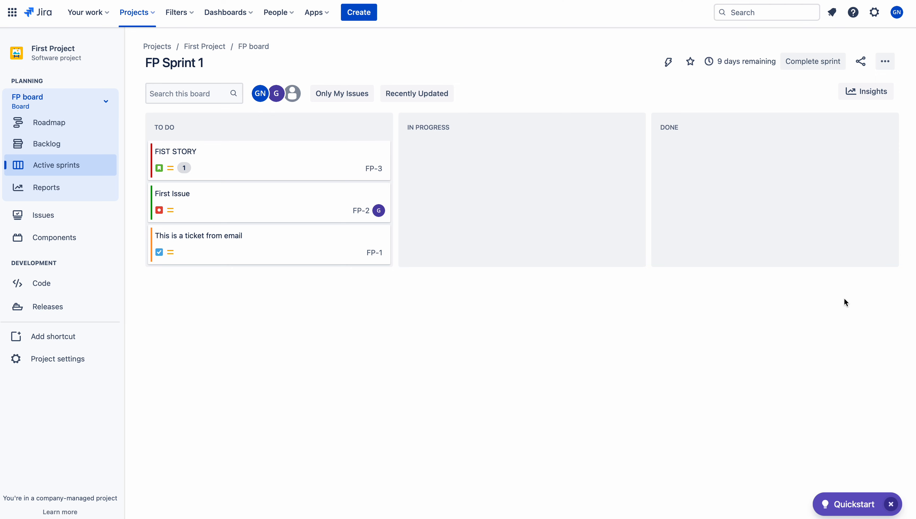
Open the settings of the FP board and look over its general and filter section.
click(887, 63)
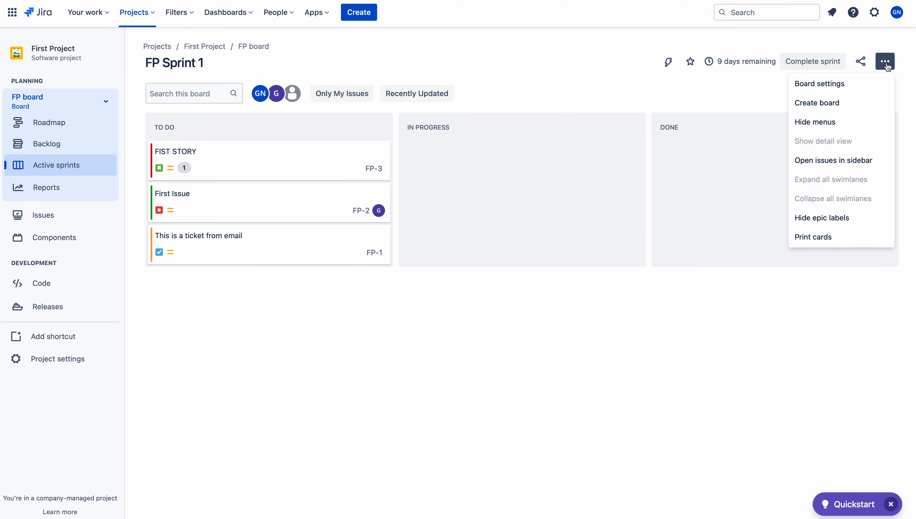
click(830, 84)
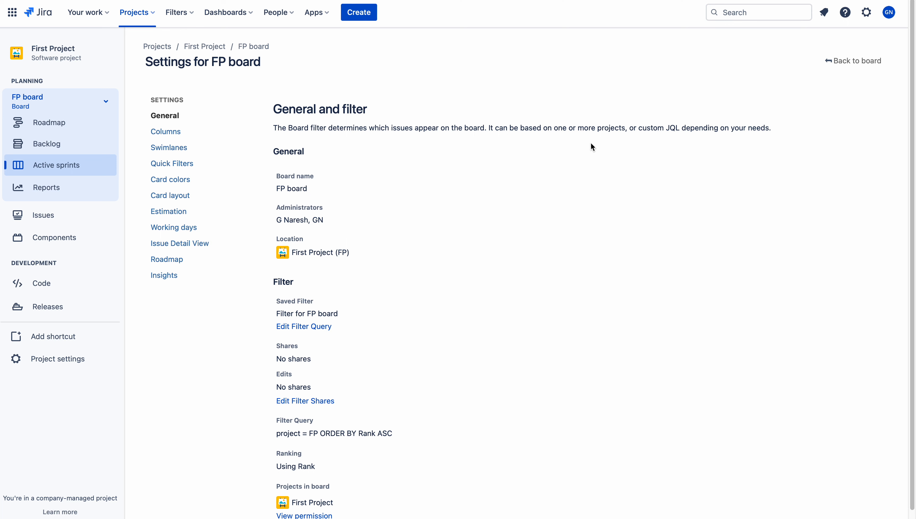
drag(913, 128, 913, 162)
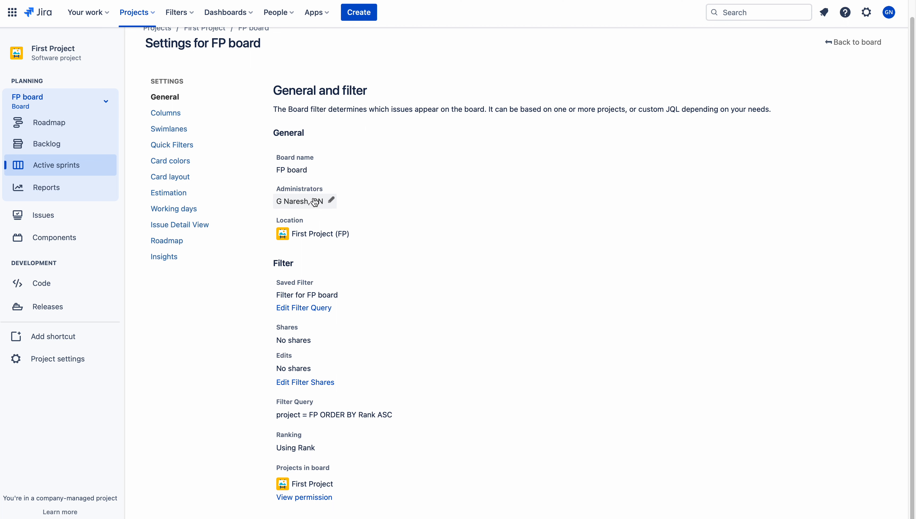
Inspect the board's Administrators field in edit mode and leave it.
click(331, 201)
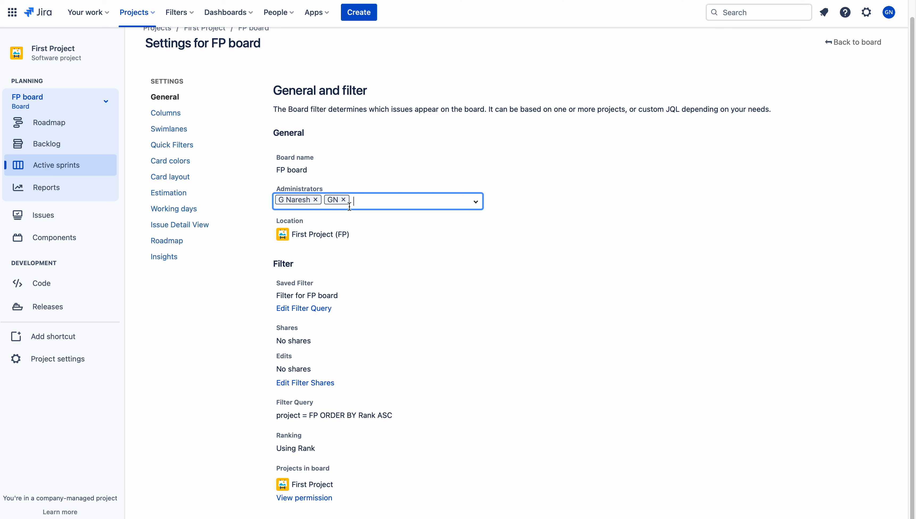
click(344, 199)
click(341, 199)
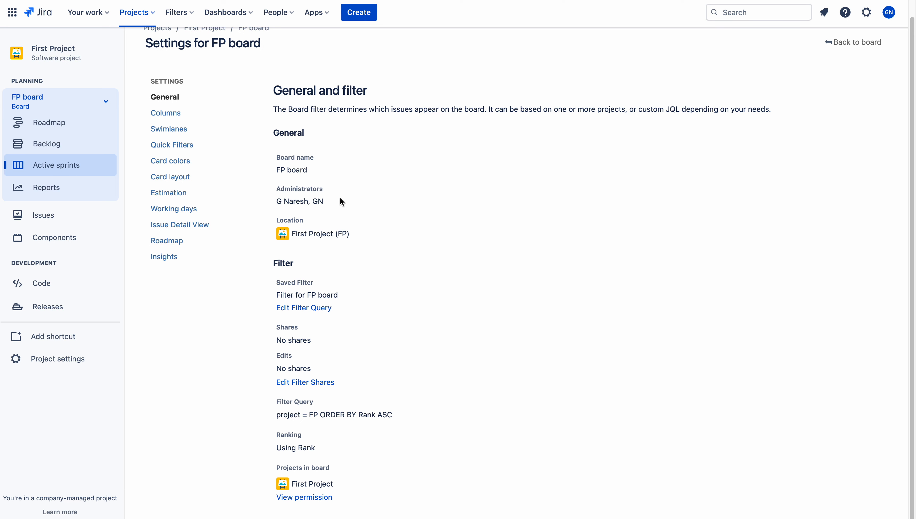
click(332, 203)
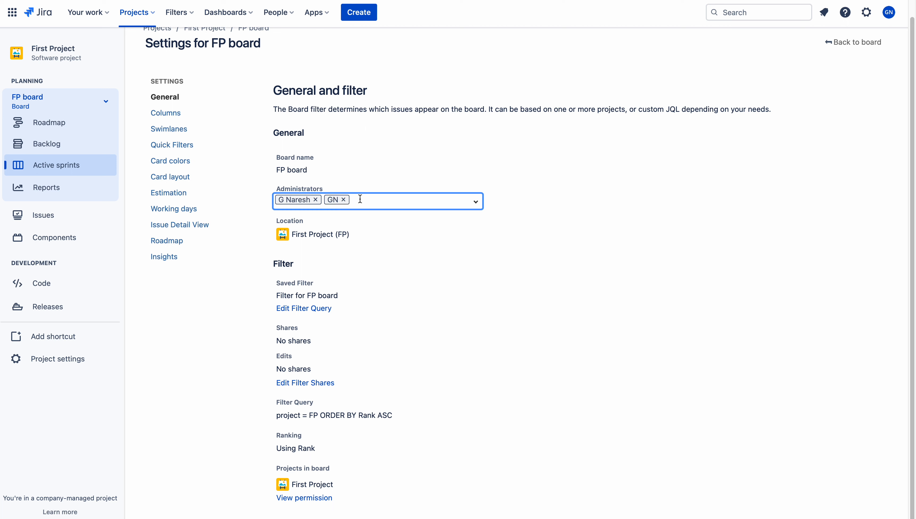
click(565, 221)
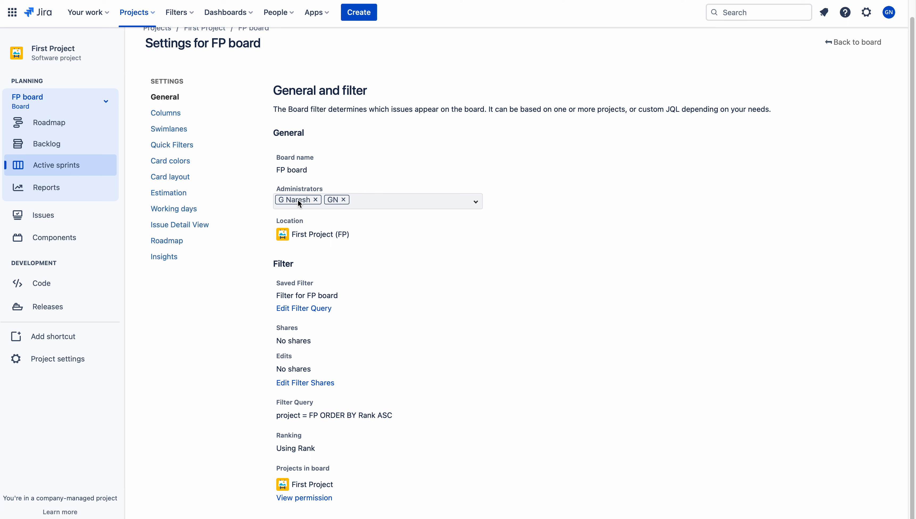
click(330, 202)
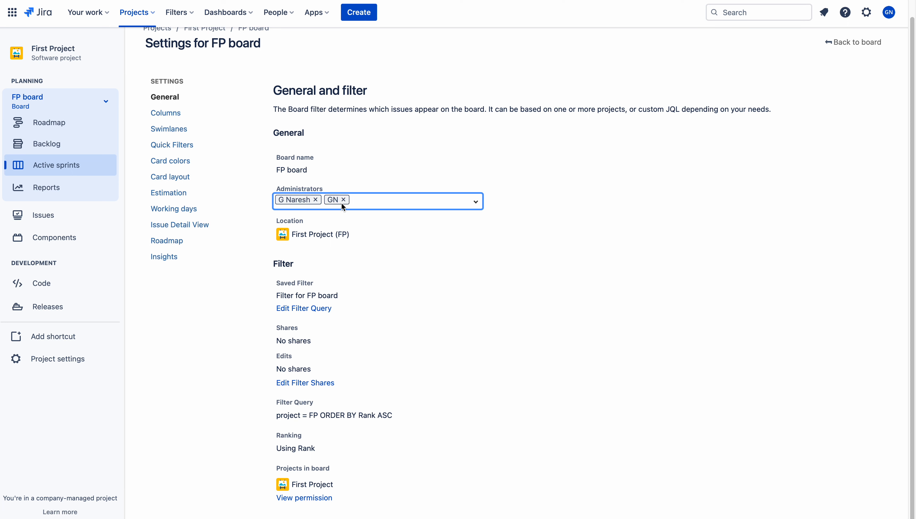
click(521, 209)
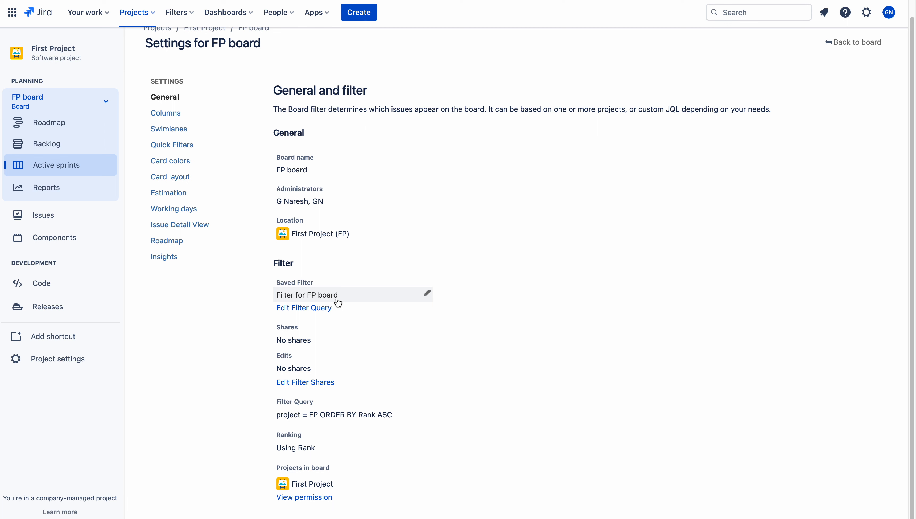
Open the board's filter query and examine its ORDER BY Rank ASC clause.
click(302, 308)
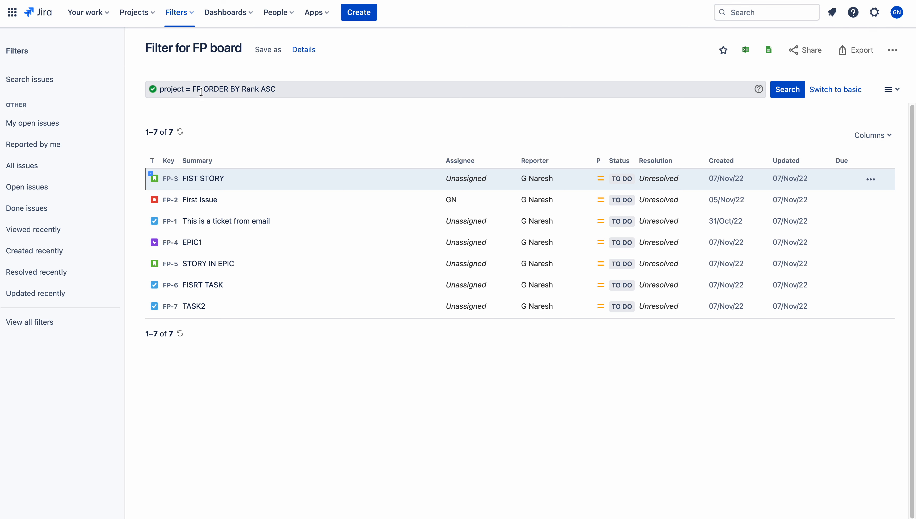
mouse_move(201, 89)
mouse_down()
mouse_move(293, 89)
mouse_move(205, 89)
mouse_up()
click(293, 88)
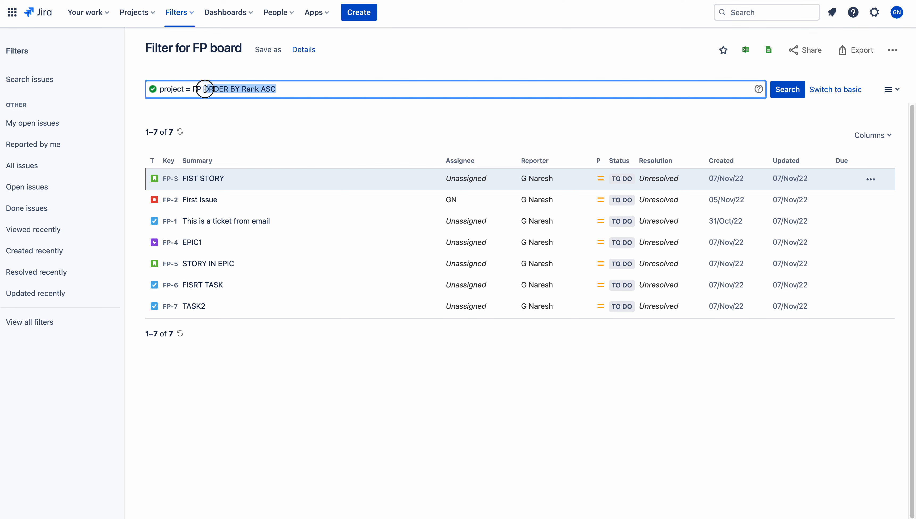
click(293, 89)
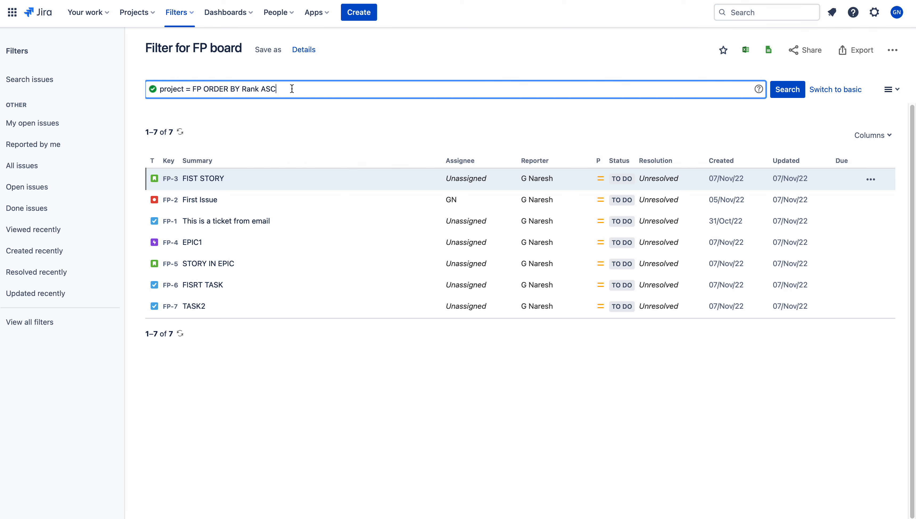
drag(277, 89, 203, 88)
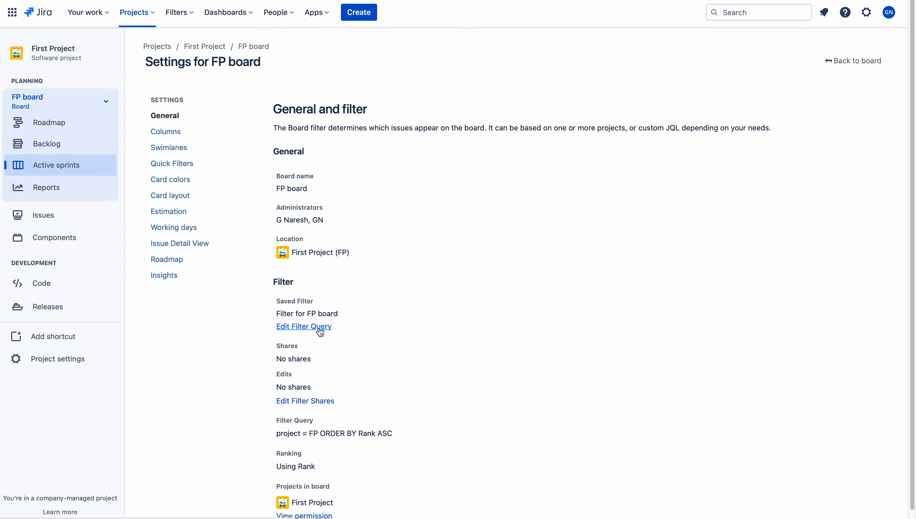
Check the filter's Shares entry in the board settings and open the filter shares for editing.
scroll(908, 276, down, 1)
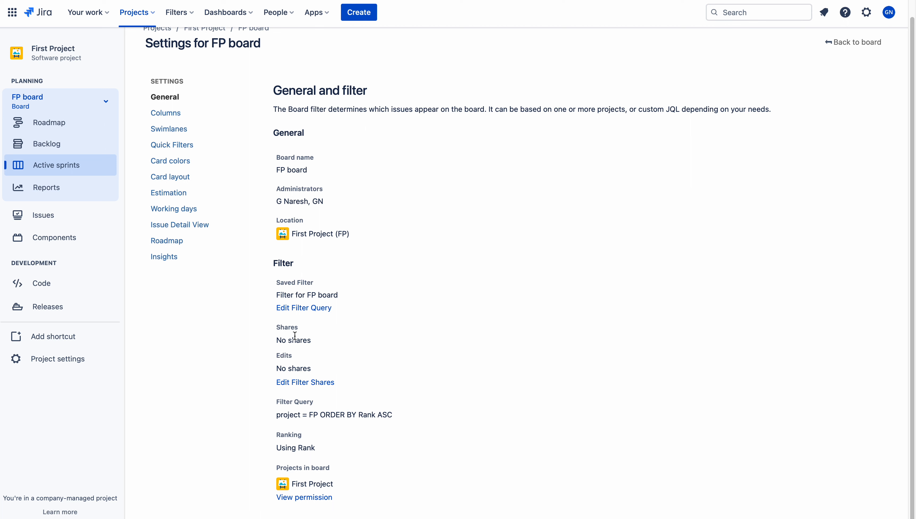
drag(276, 340, 317, 341)
drag(275, 341, 316, 341)
drag(316, 341, 269, 340)
click(310, 342)
click(301, 382)
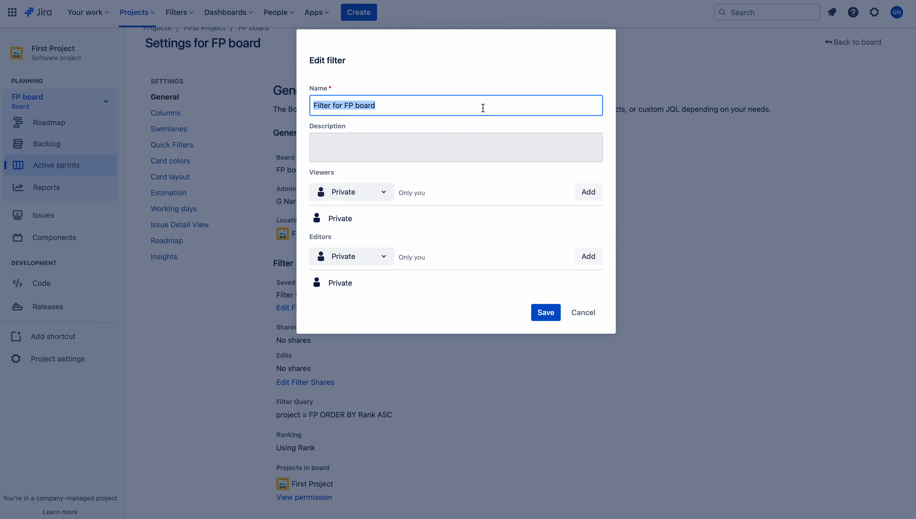
Try adding First Project with all roles to the filter's viewers, and remove that entry.
click(354, 196)
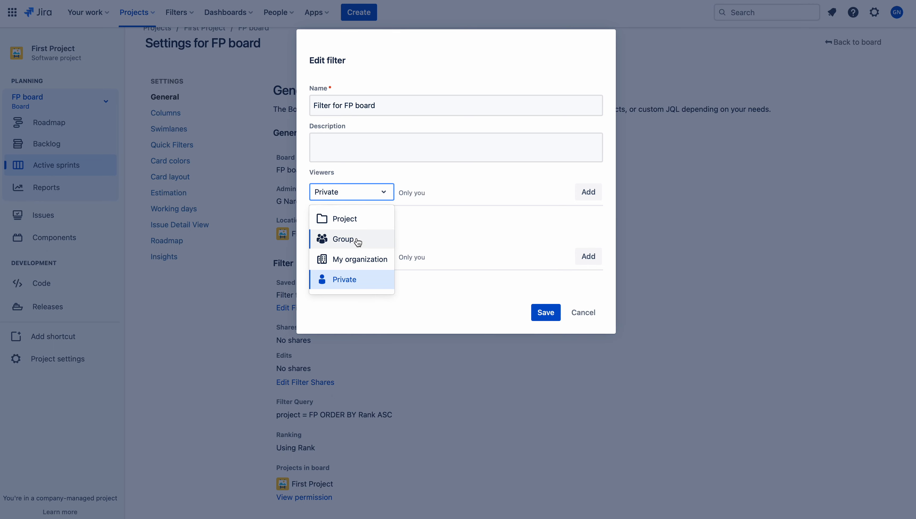
click(357, 220)
click(440, 192)
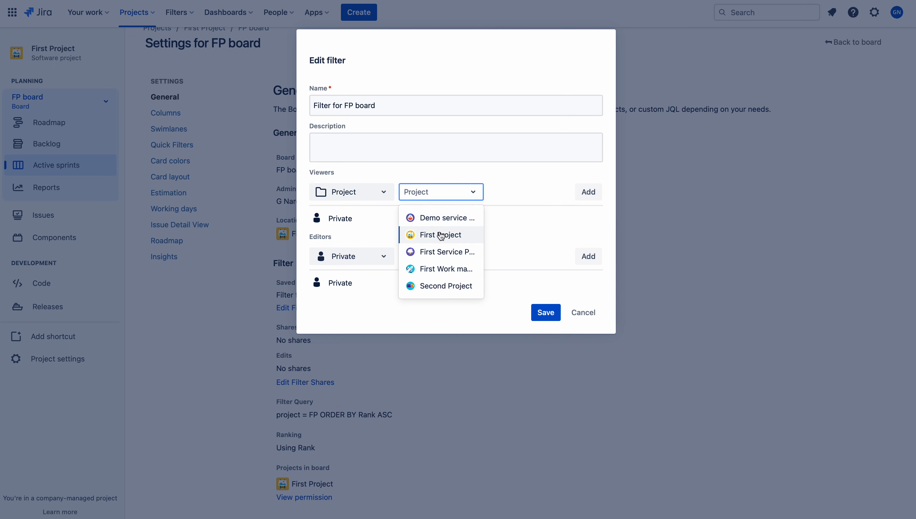
click(442, 234)
click(526, 191)
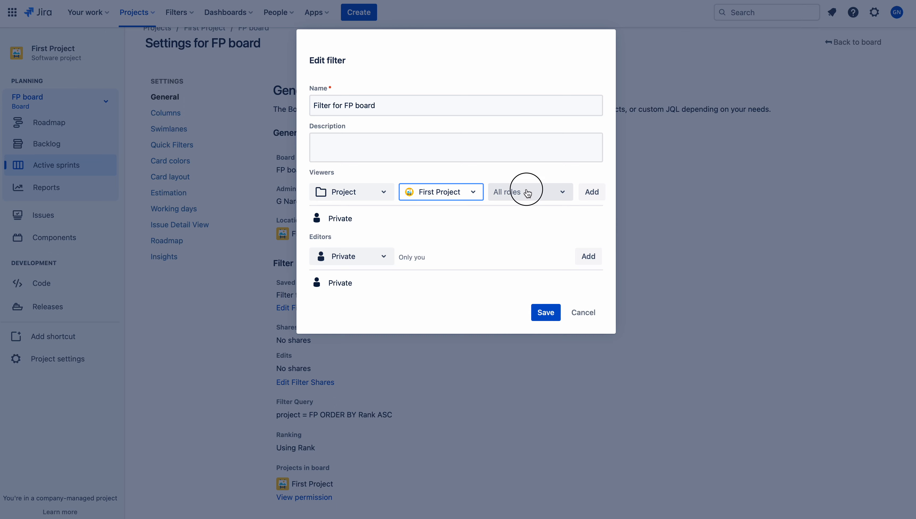
click(520, 173)
click(591, 192)
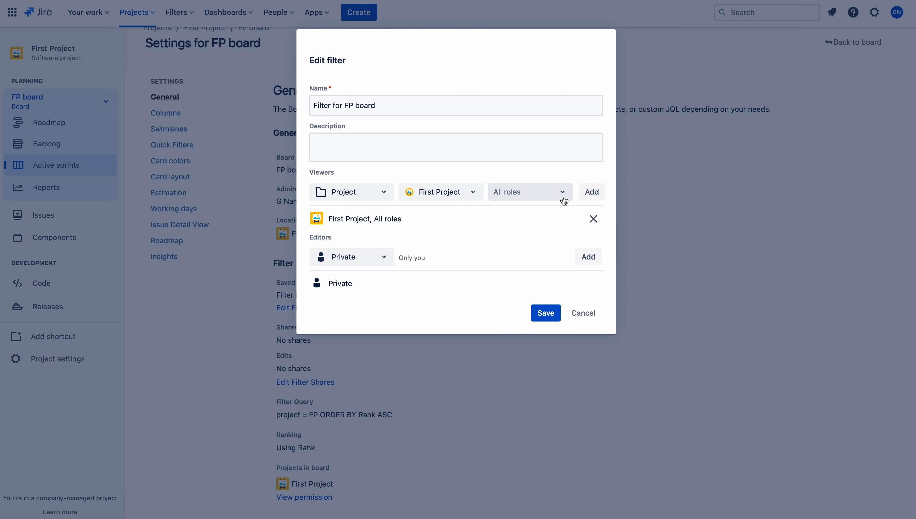
click(593, 219)
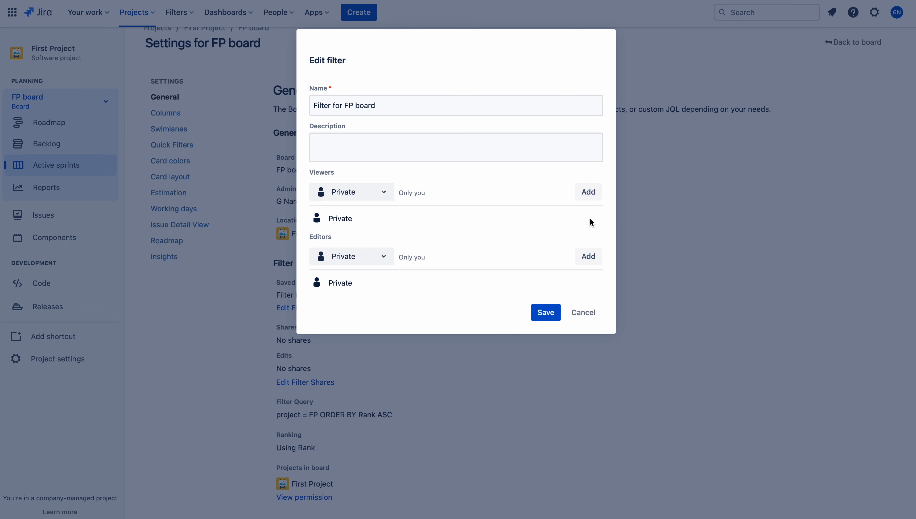
Add First Project with all roles to the filter's viewers and save the filter.
click(350, 196)
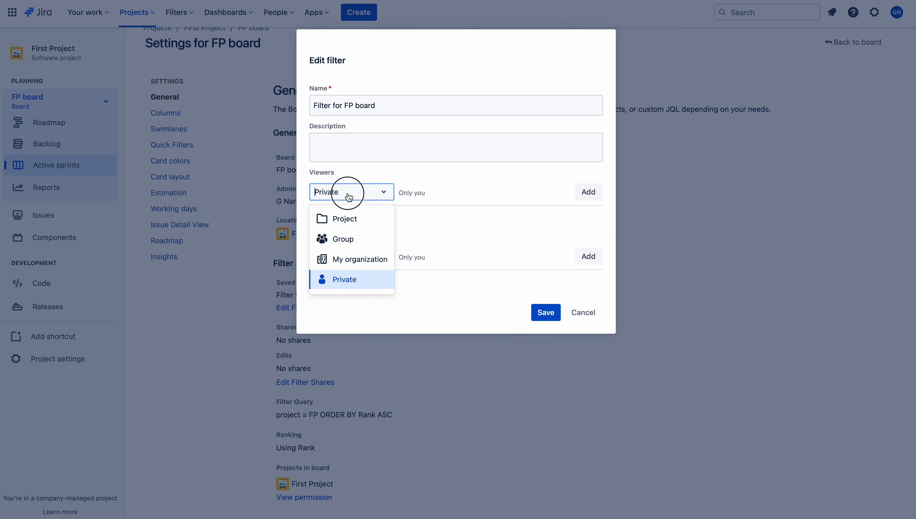
click(345, 219)
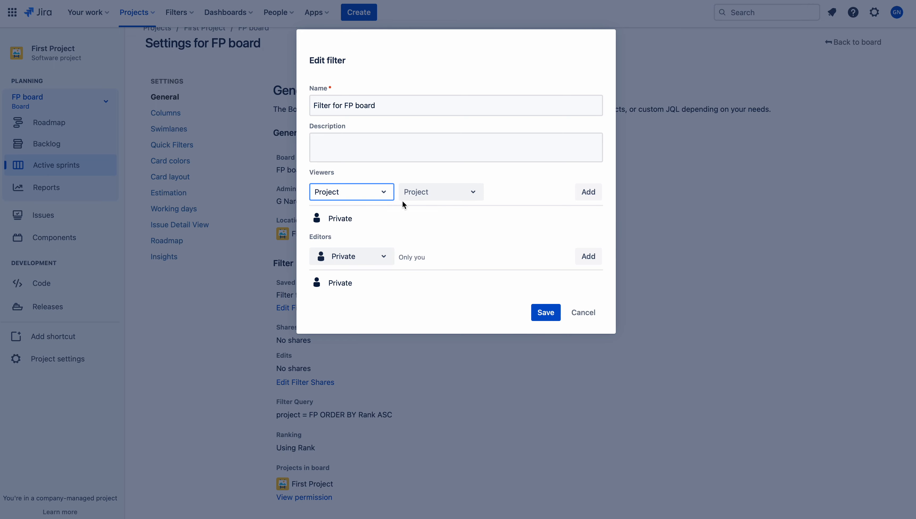
click(432, 195)
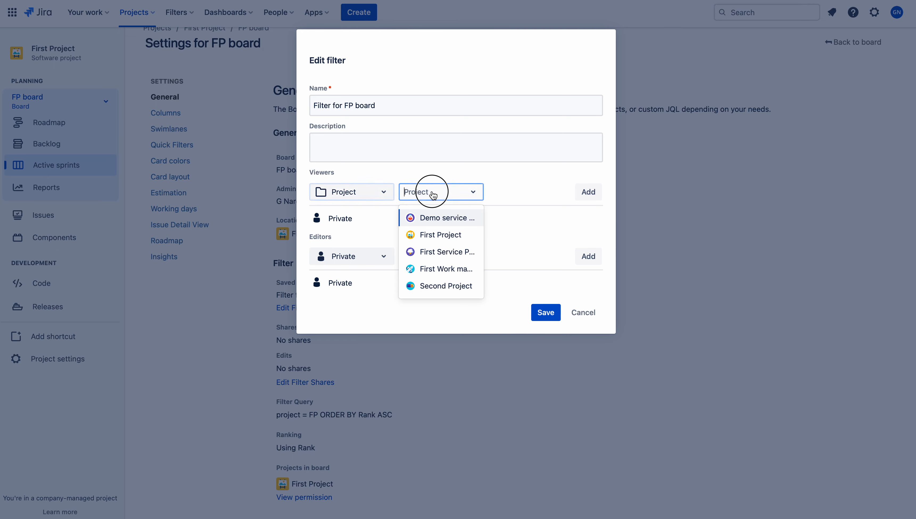
click(444, 235)
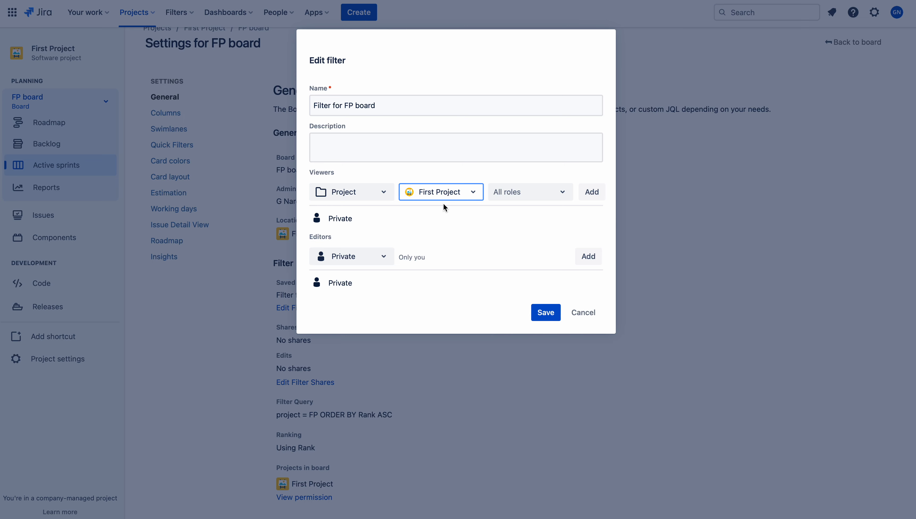
click(595, 193)
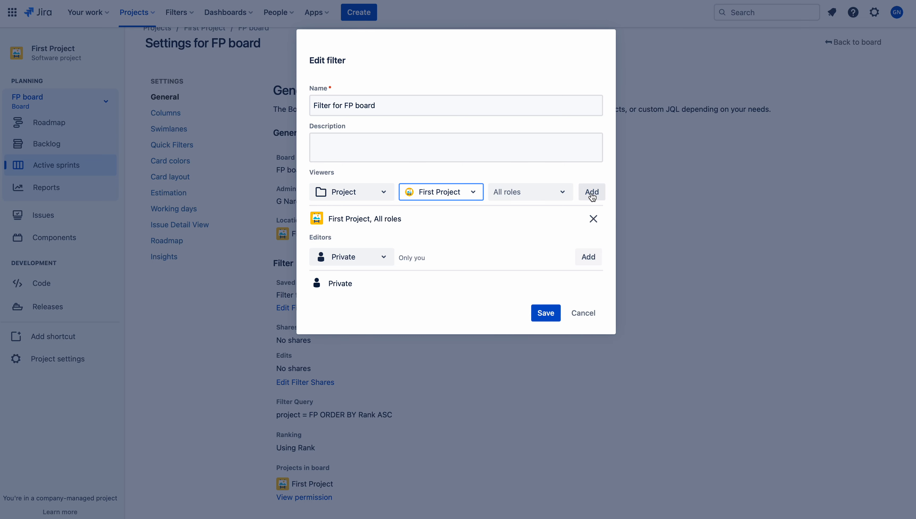
click(541, 314)
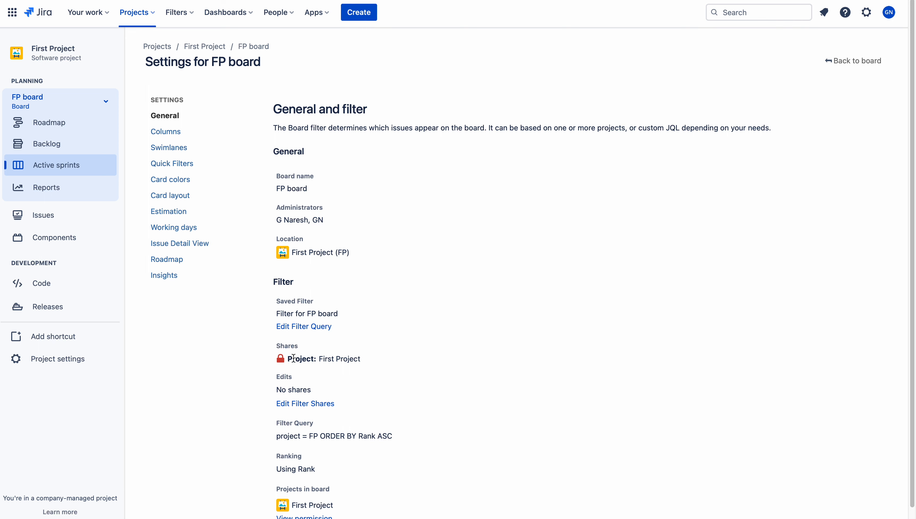
Examine the Shares and Edits entries of the board's filter.
drag(366, 360, 319, 360)
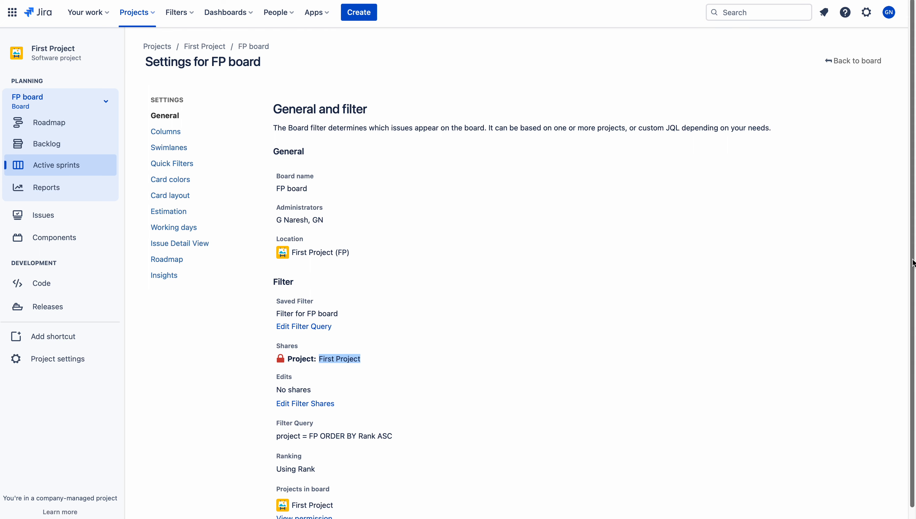
drag(913, 262, 913, 289)
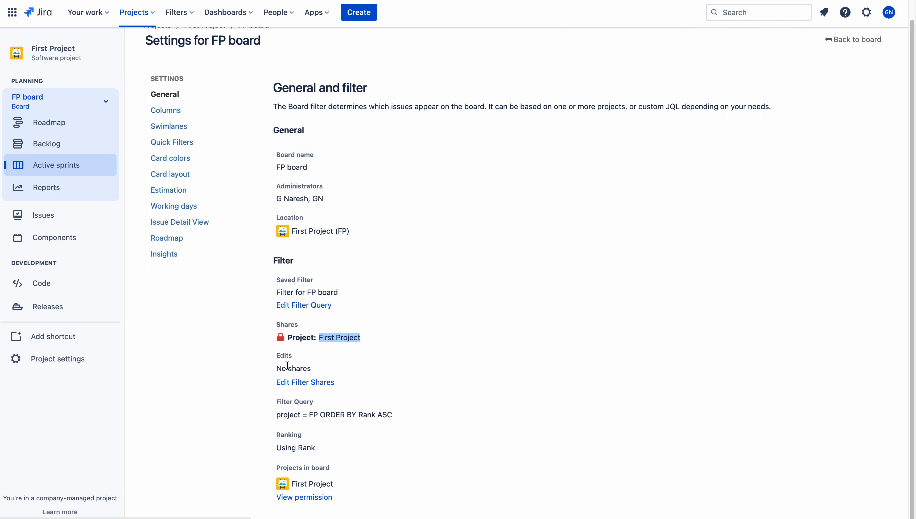
click(295, 357)
drag(295, 356, 277, 357)
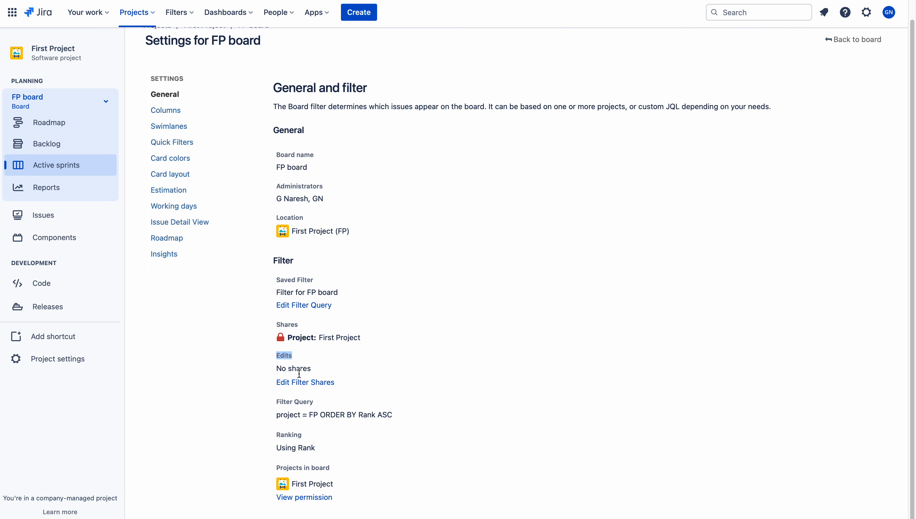
Add the second board administrator as a User entry to the filter's editors and save the filter.
click(305, 388)
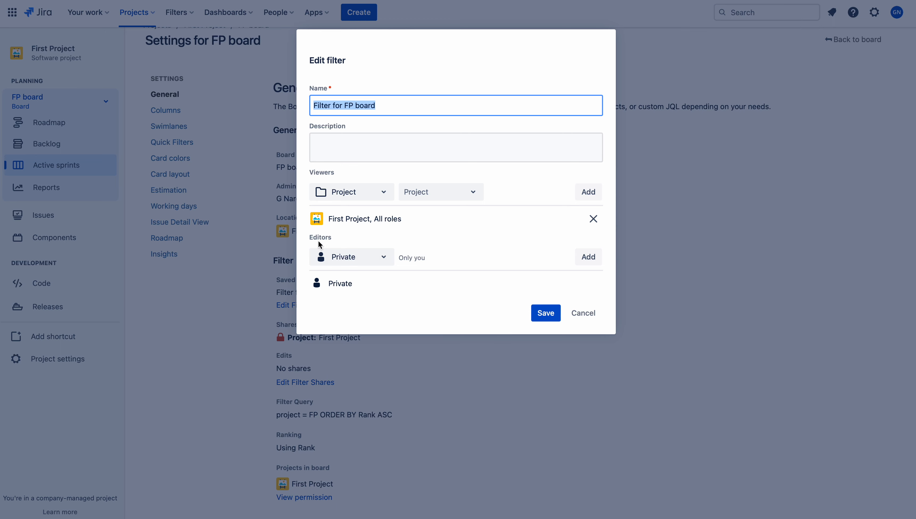
click(337, 242)
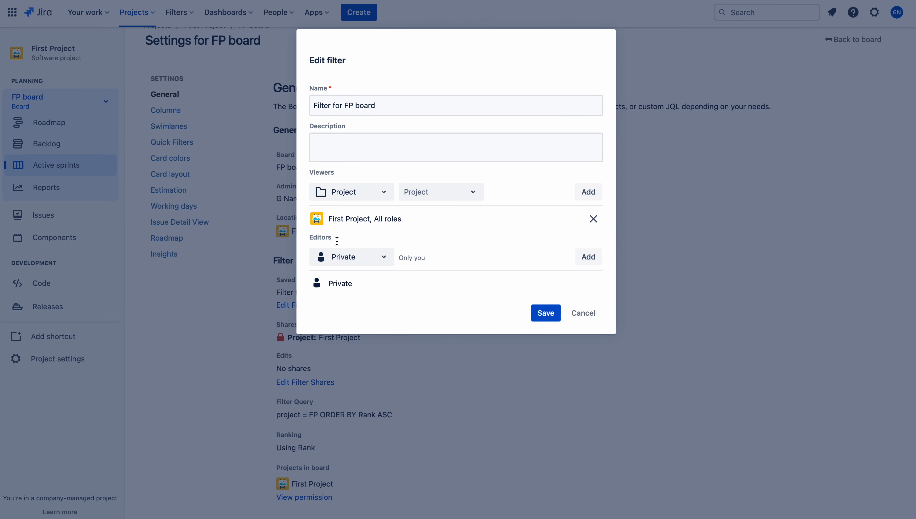
click(360, 258)
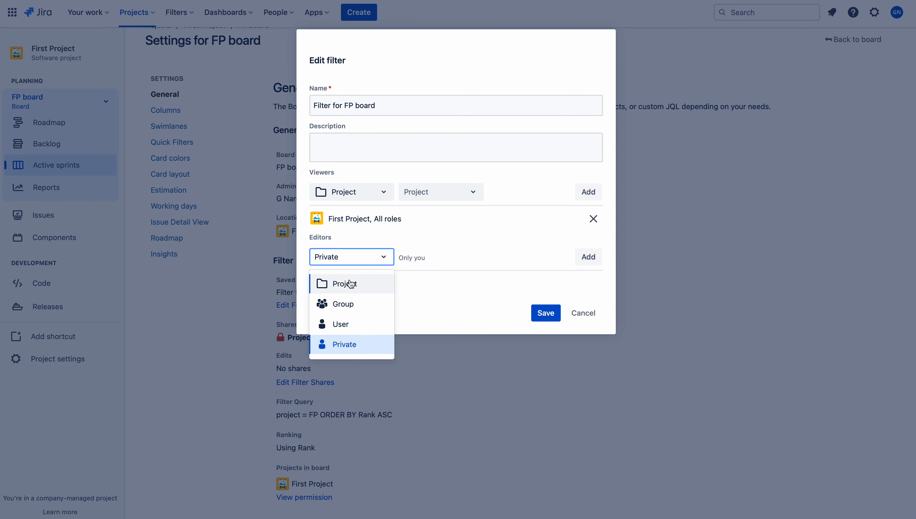
click(345, 322)
click(434, 266)
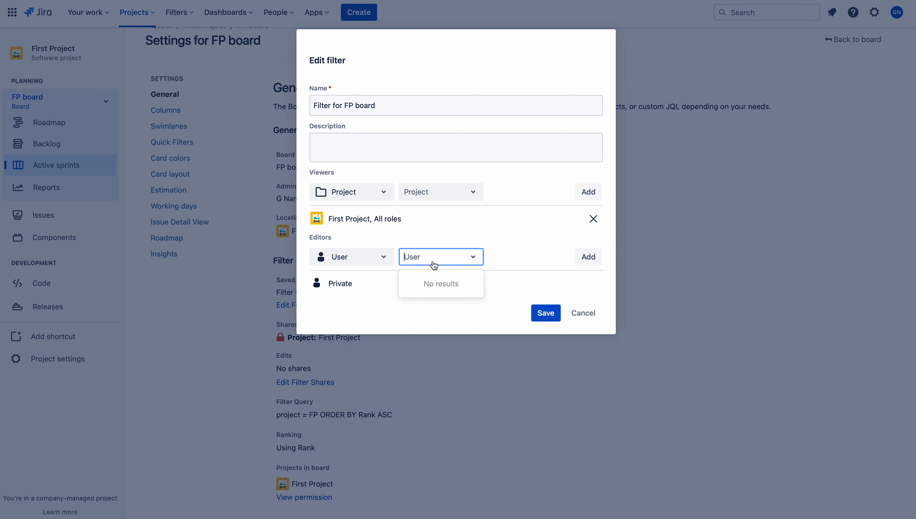
text(GN)
click(441, 285)
click(588, 257)
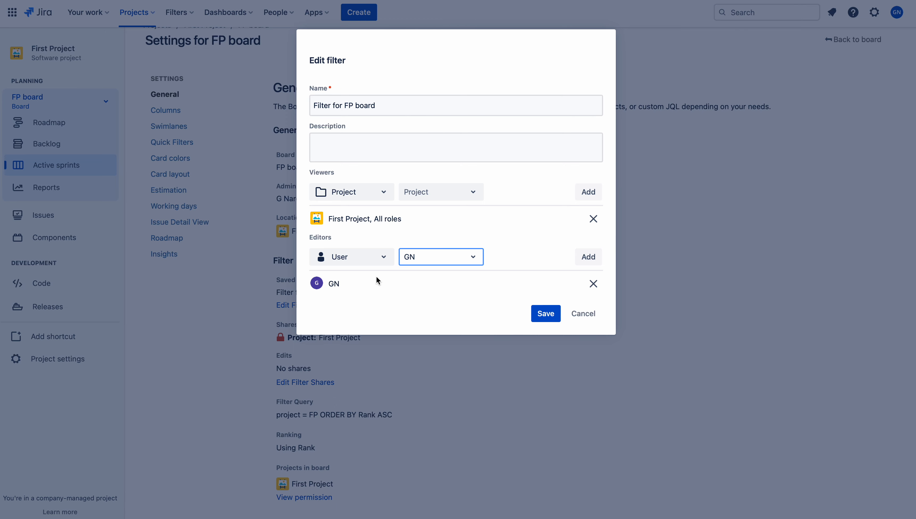
click(550, 318)
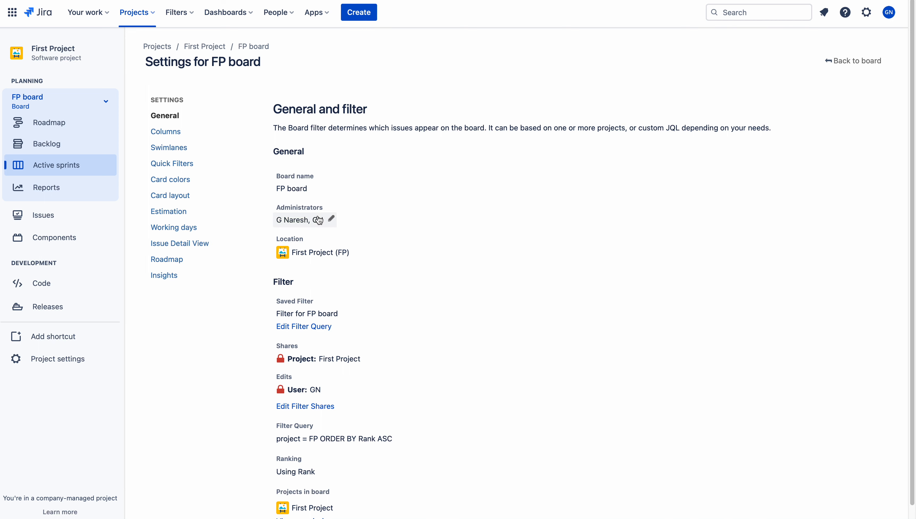
Check the board's Administrators list and the user in the filter's Edits entry.
click(320, 224)
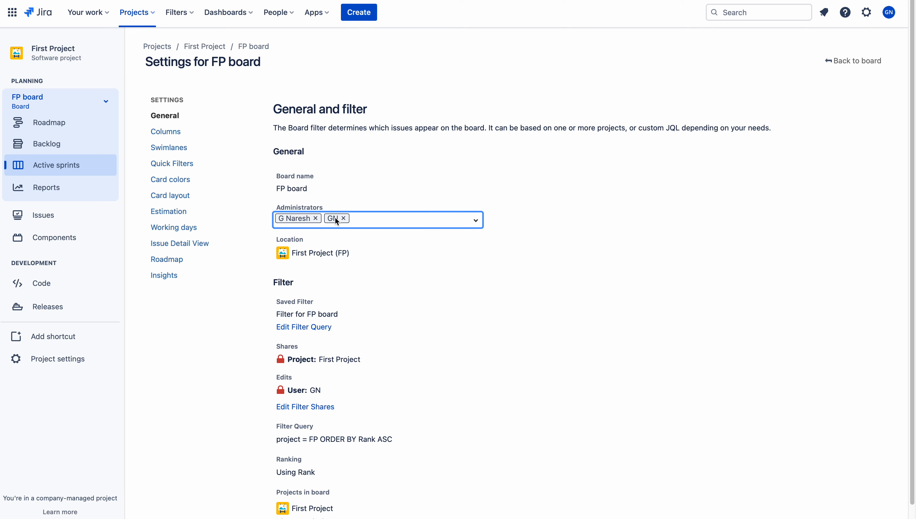
click(529, 222)
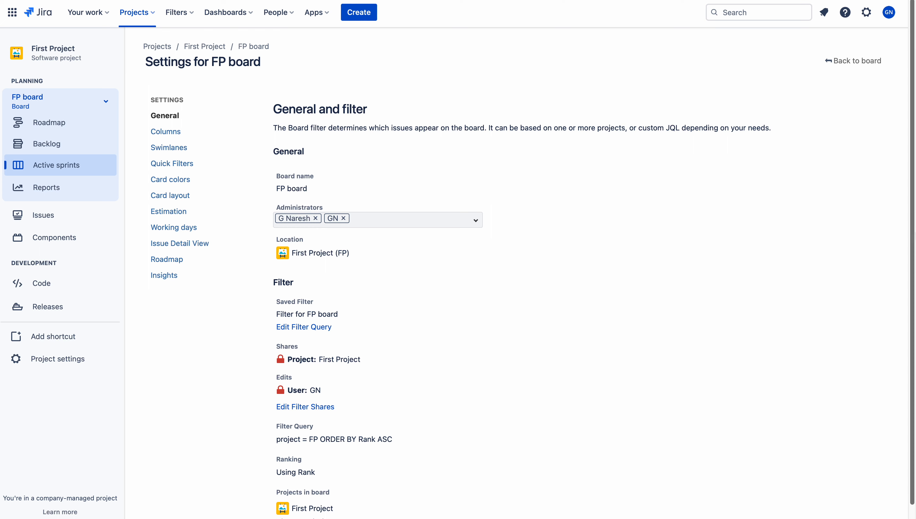
scroll(913, 278, down, 2)
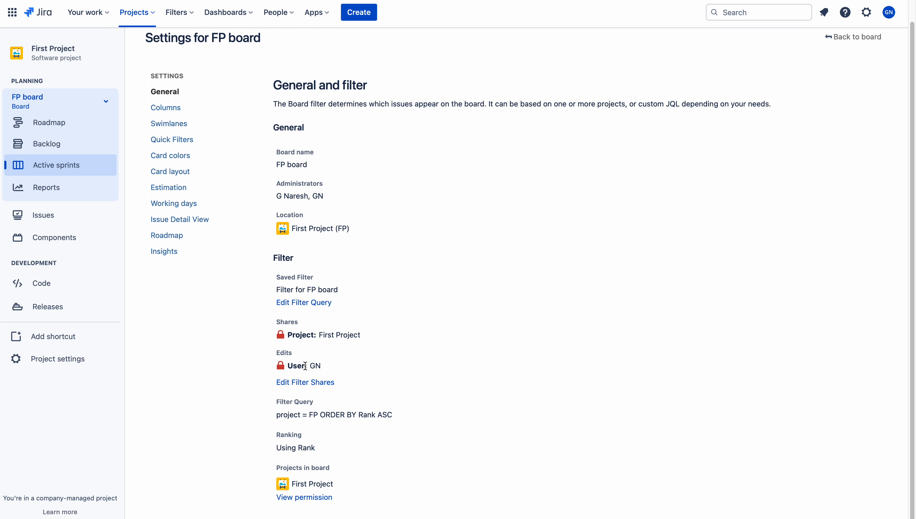
click(330, 365)
drag(329, 365, 308, 365)
Open the board's filter query in basic mode and restrict the issue types to Bug and Story.
click(304, 305)
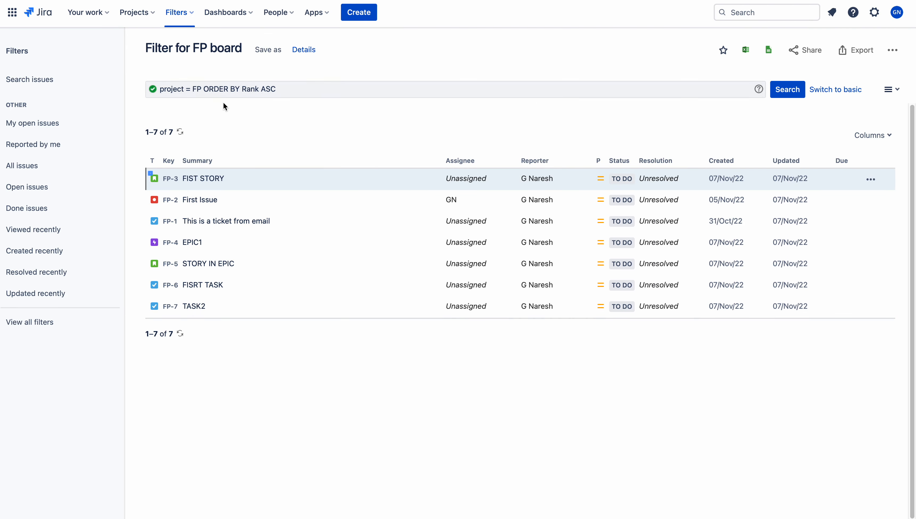
click(842, 91)
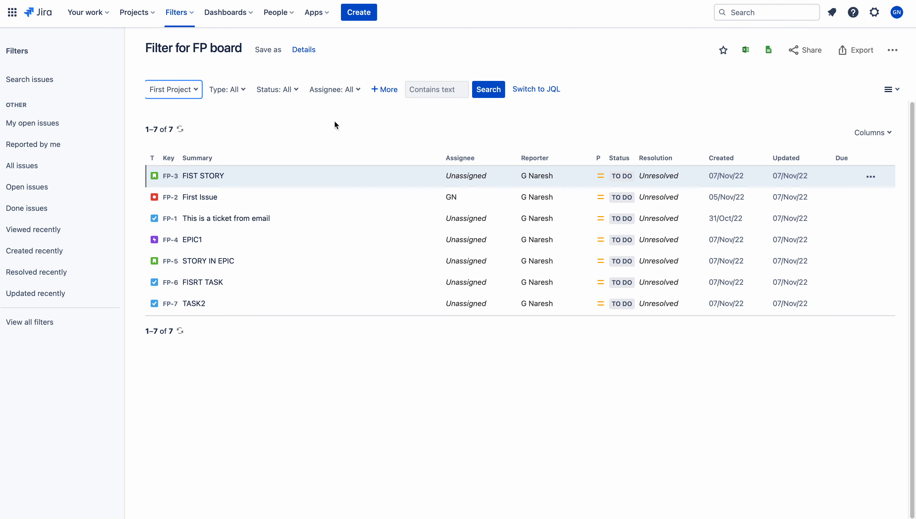
click(223, 90)
click(237, 203)
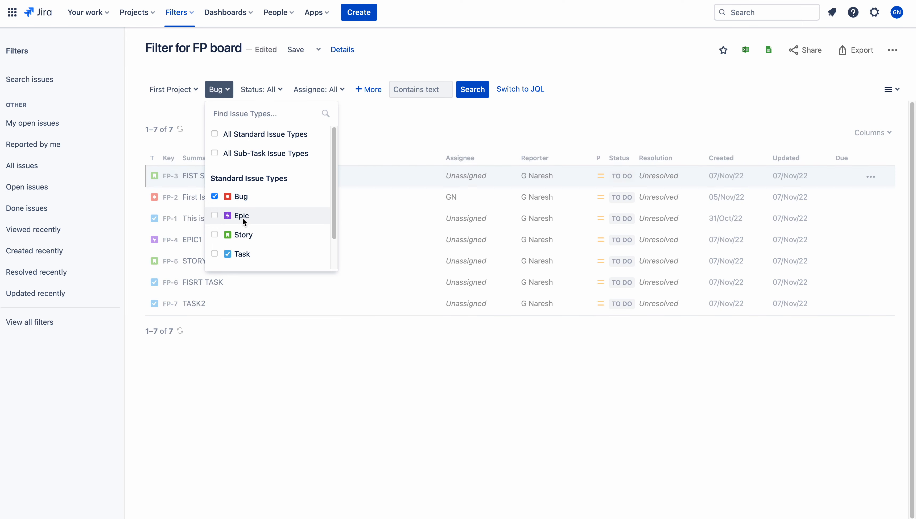
click(243, 235)
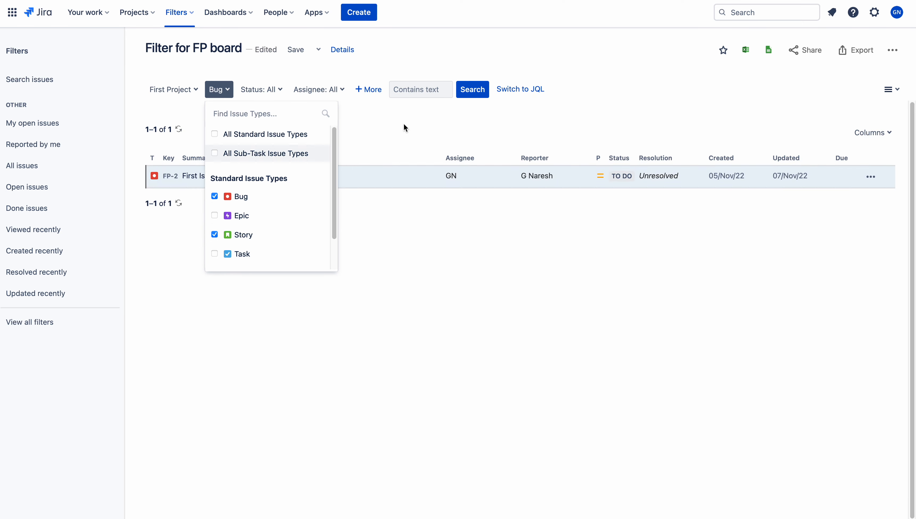
click(454, 120)
click(494, 89)
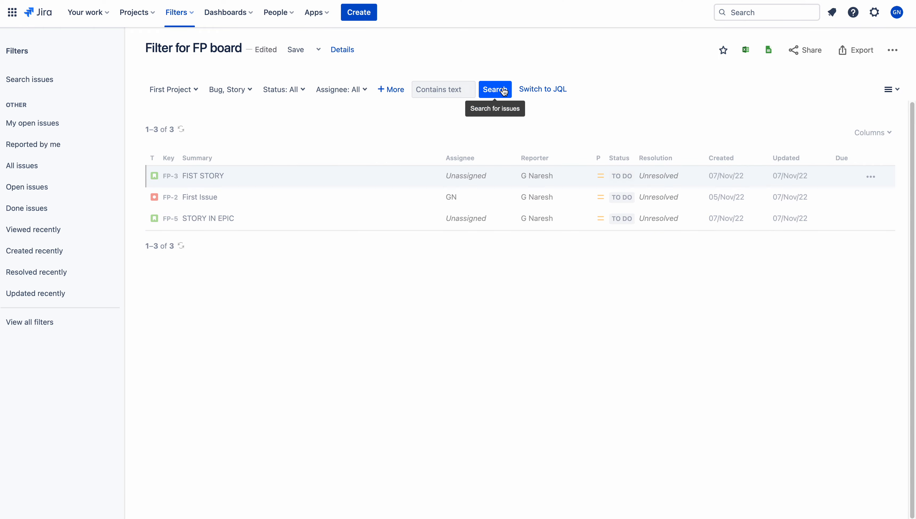
Show the query as JQL and save the edited Filter for FP board.
click(543, 91)
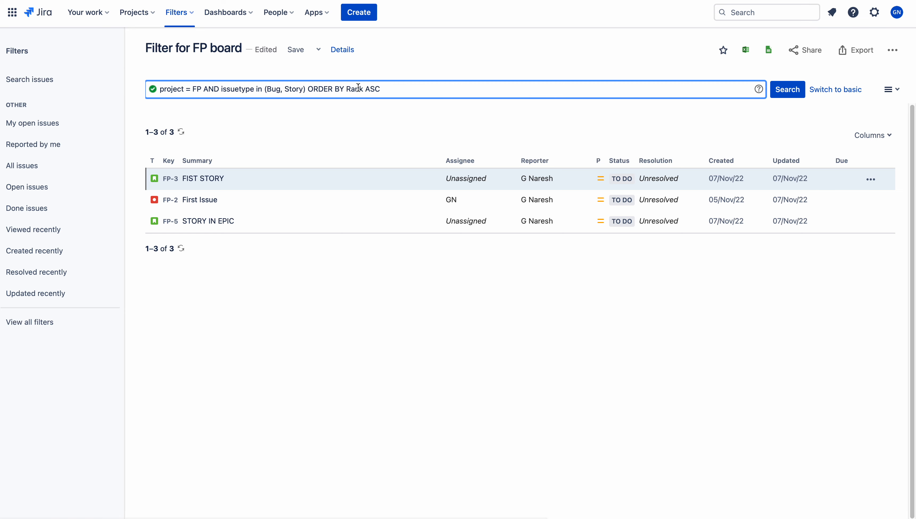
click(389, 89)
drag(389, 90, 153, 90)
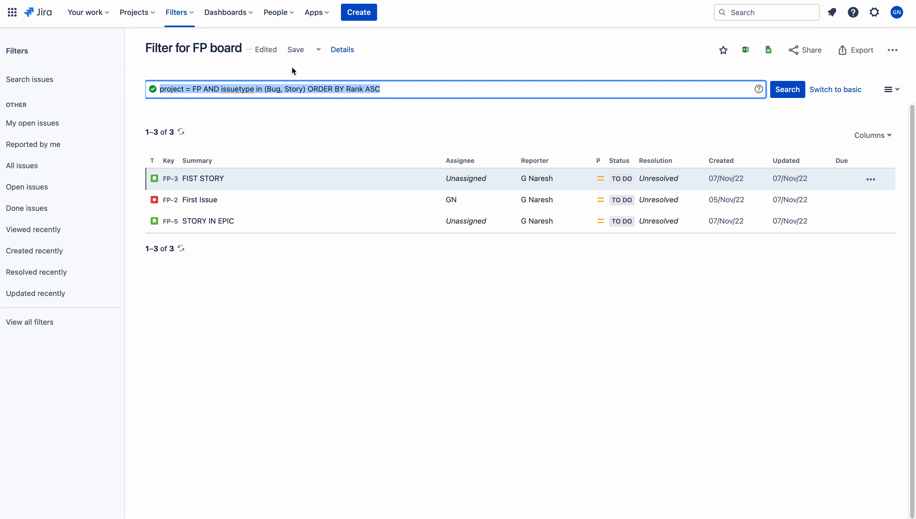
click(299, 52)
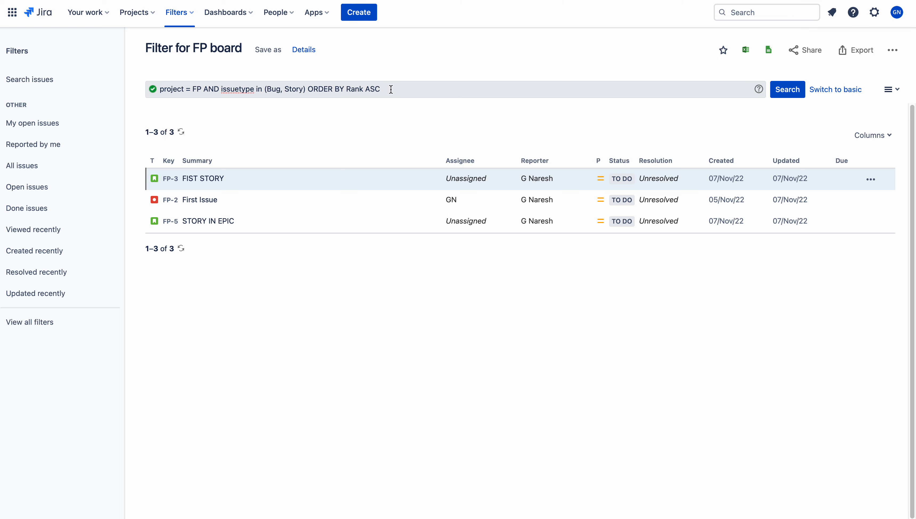
Check in the filter's details who can view and edit it.
click(307, 51)
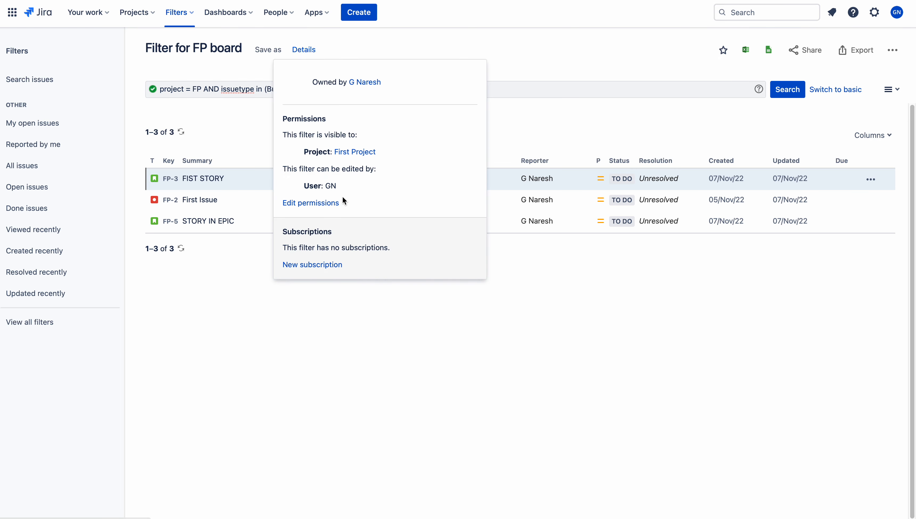
drag(337, 187, 294, 186)
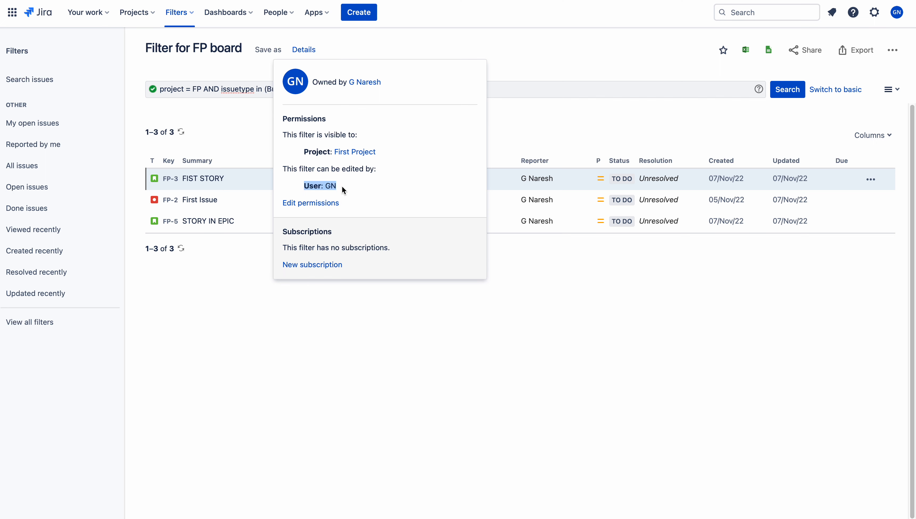
click(511, 66)
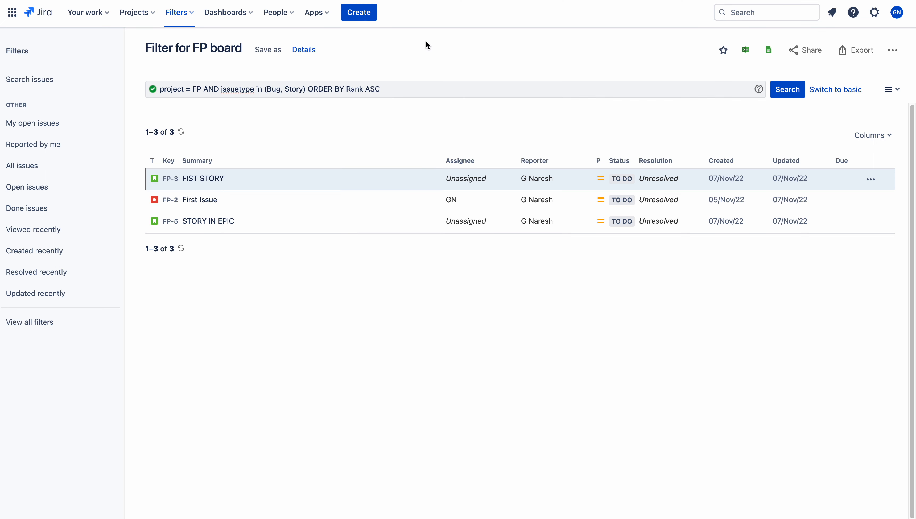
Return to the FP board's general settings and check the Filter Query entry.
key(alt+Left)
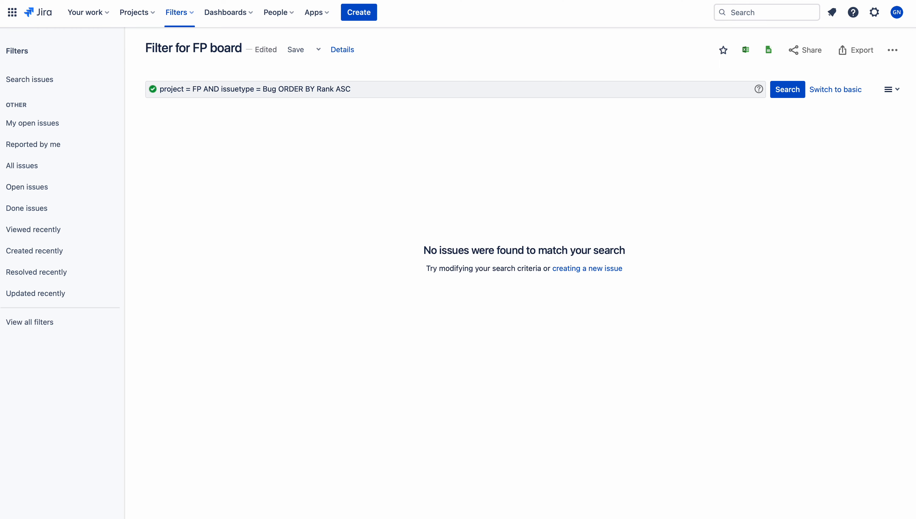
key(alt+Left)
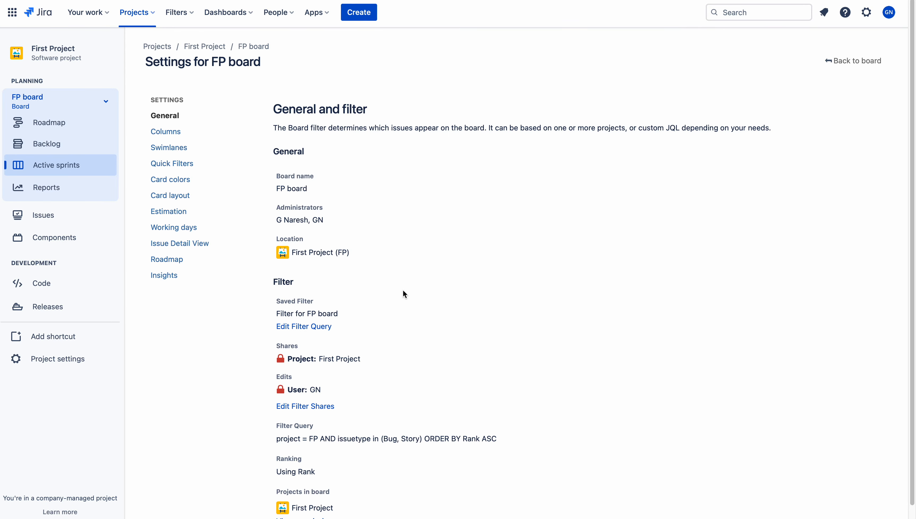
scroll(403, 290, down, 1)
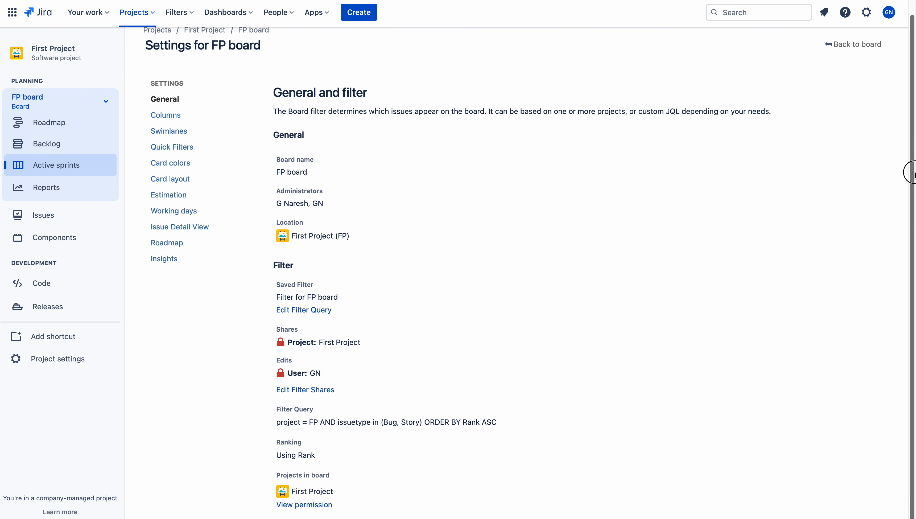
Open the filter shares again, review the user choice under Editors, and save the filter.
click(302, 384)
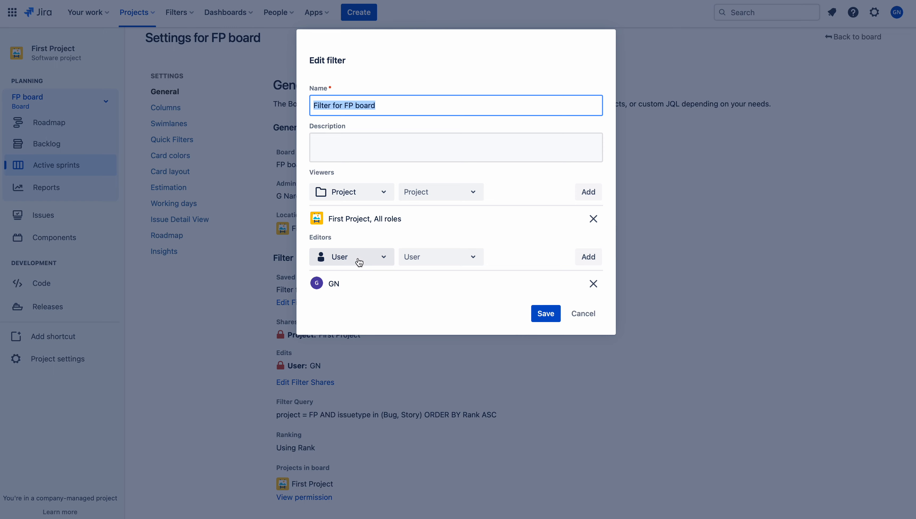
click(427, 265)
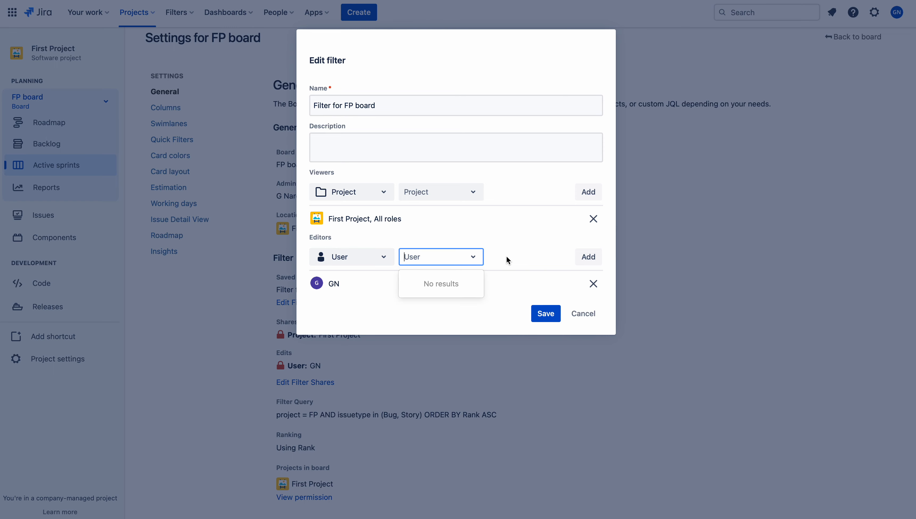
click(368, 303)
click(547, 315)
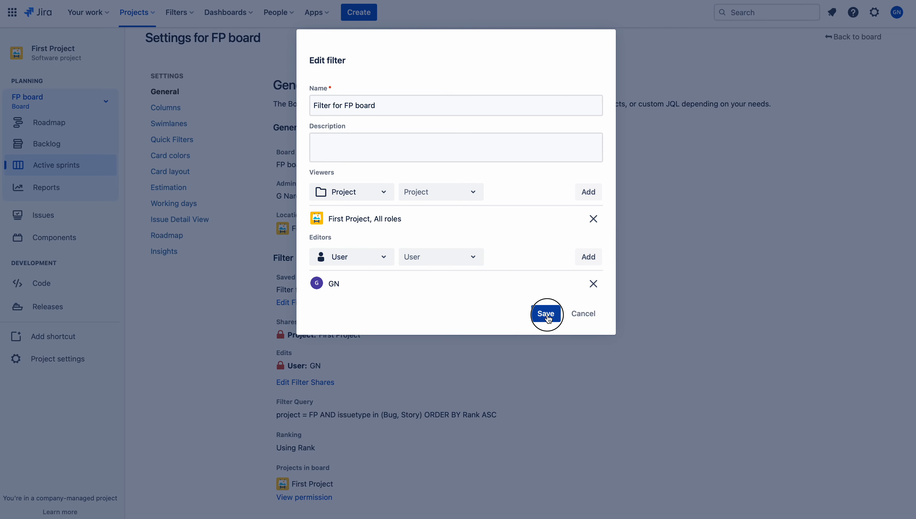